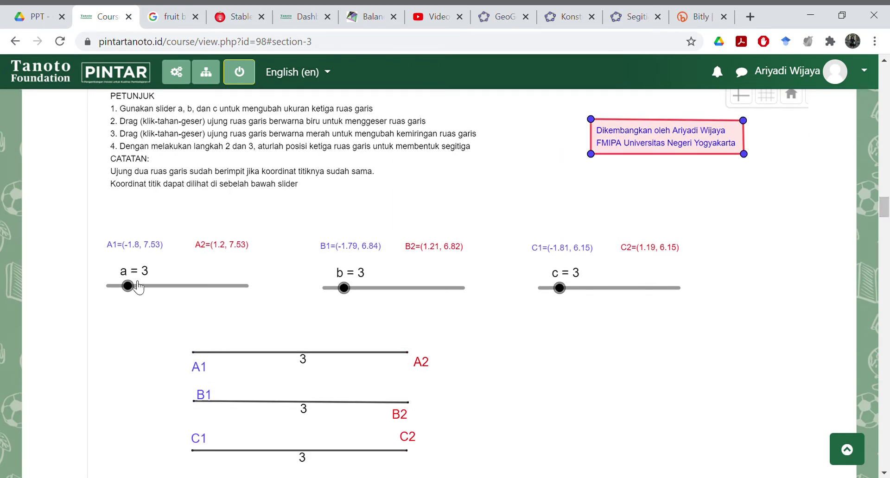
Step: Set the segment lengths to a = 4, b = 3 and c = 2
drag(138, 284, 143, 288)
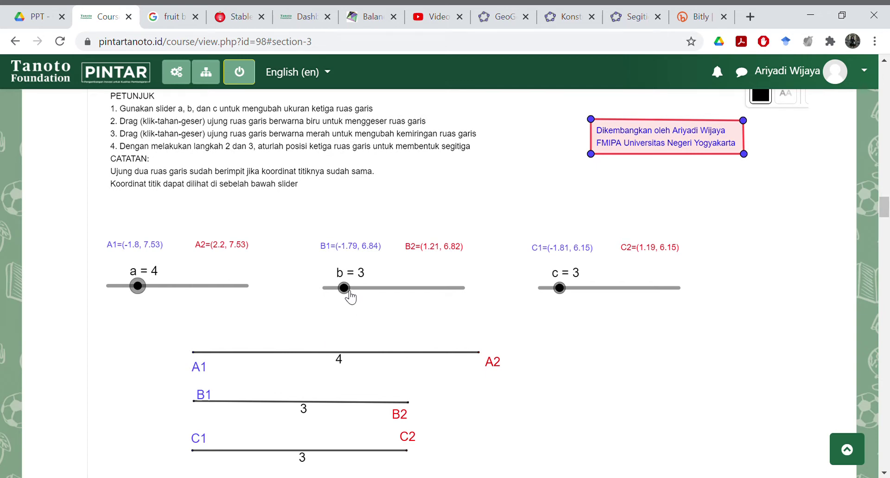
mouse_move(349, 293)
mouse_down()
mouse_move(359, 300)
mouse_move(348, 297)
mouse_up()
drag(569, 290, 559, 290)
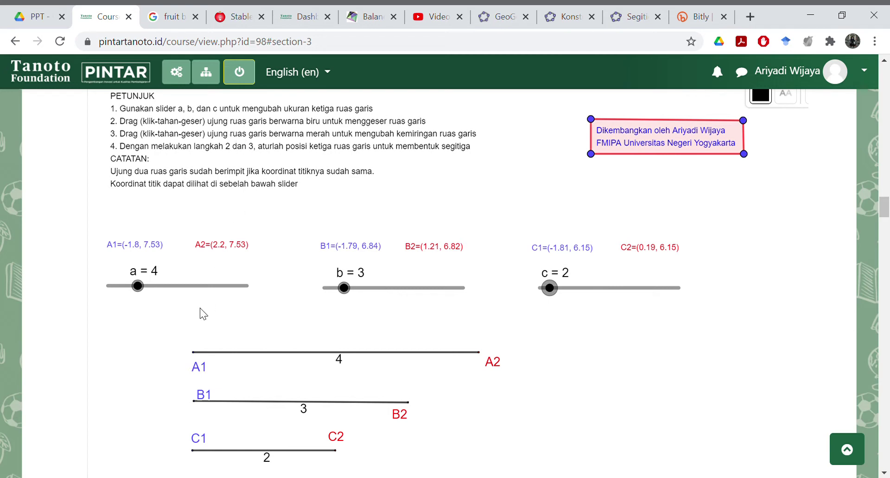
Step: Tilt segment A slightly about A1 by moving its red endpoint A2 to about (2.2, 7.58)
click(198, 357)
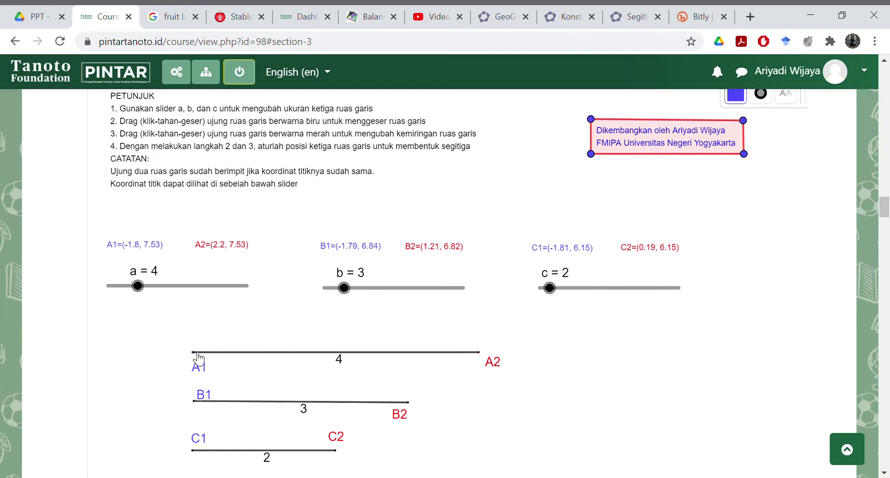
mouse_move(198, 357)
mouse_down()
mouse_move(248, 337)
mouse_move(256, 361)
mouse_move(198, 357)
mouse_up()
click(485, 356)
mouse_move(485, 356)
mouse_down()
mouse_move(482, 324)
mouse_move(485, 364)
mouse_up()
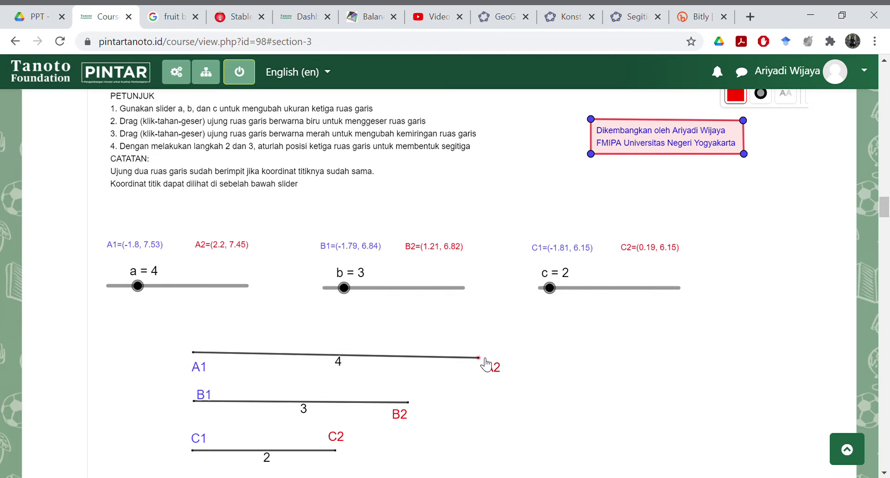
scroll(486, 365, down, 2)
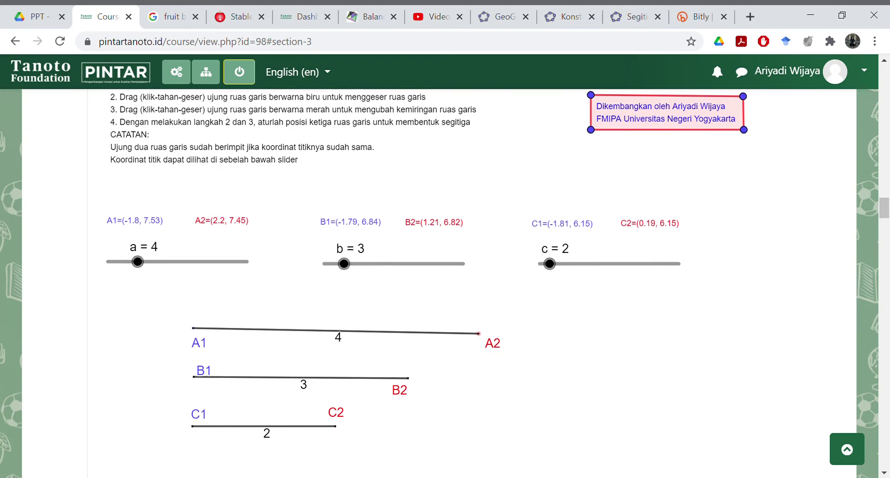
scroll(457, 275, down, 1)
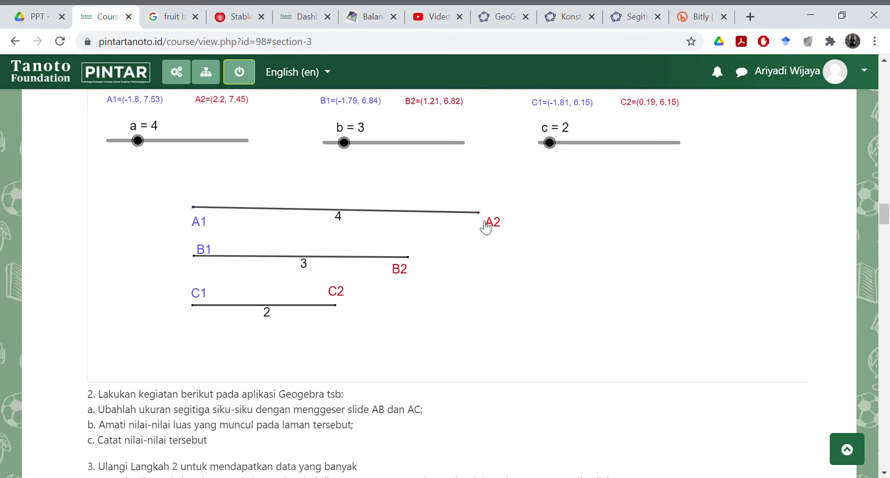
drag(484, 215, 482, 204)
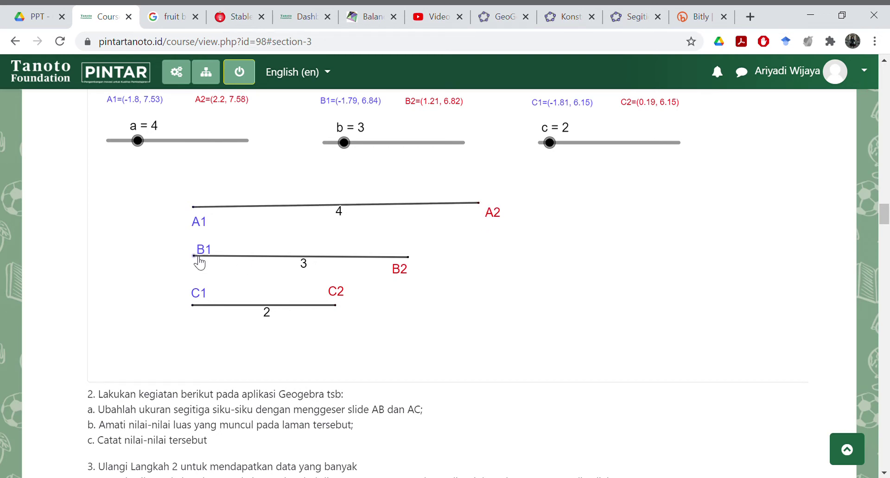
Step: Move segment B so that B1 meets A1 at about (-1.8, 7.52), and swing B2 downward away from segment A
drag(200, 263, 201, 256)
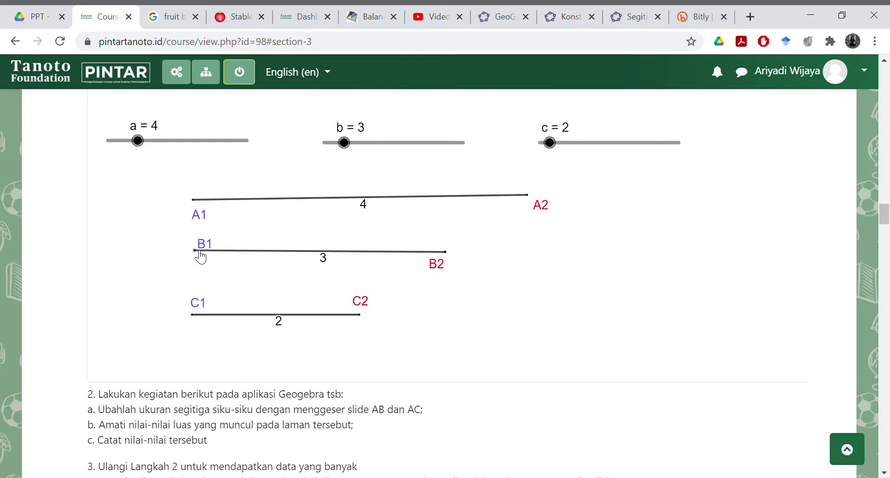
drag(199, 254, 200, 212)
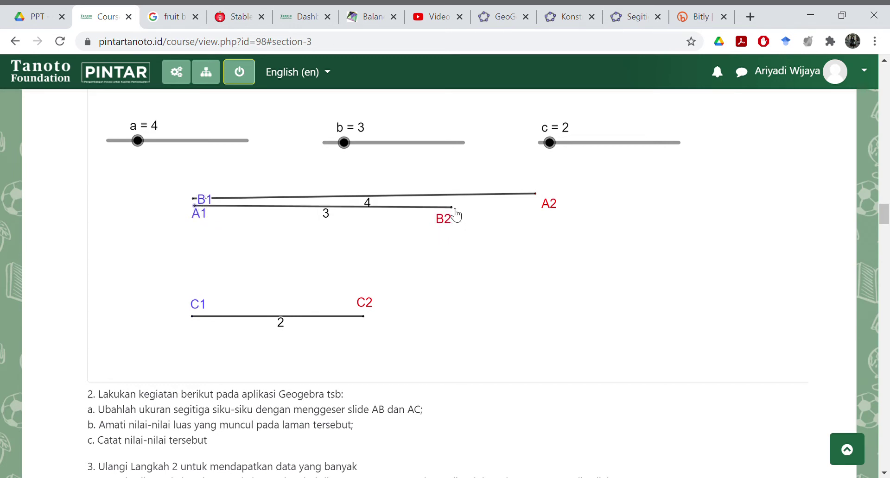
drag(456, 214, 438, 302)
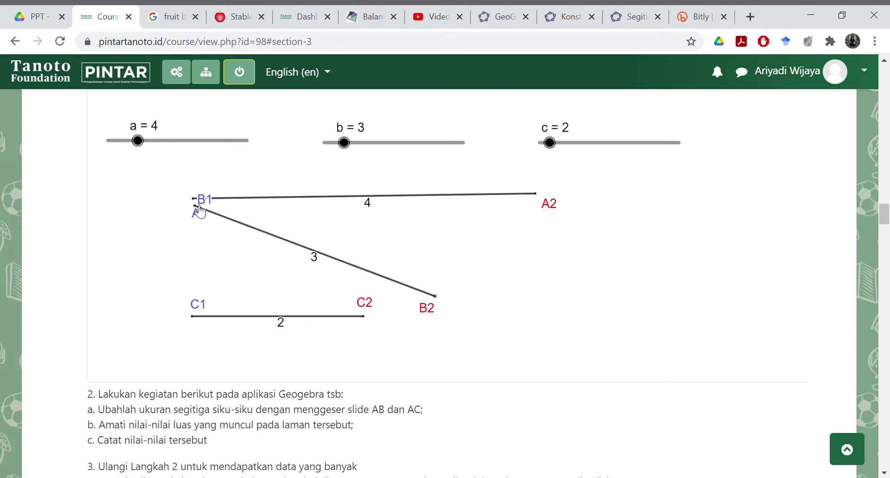
drag(199, 211, 198, 204)
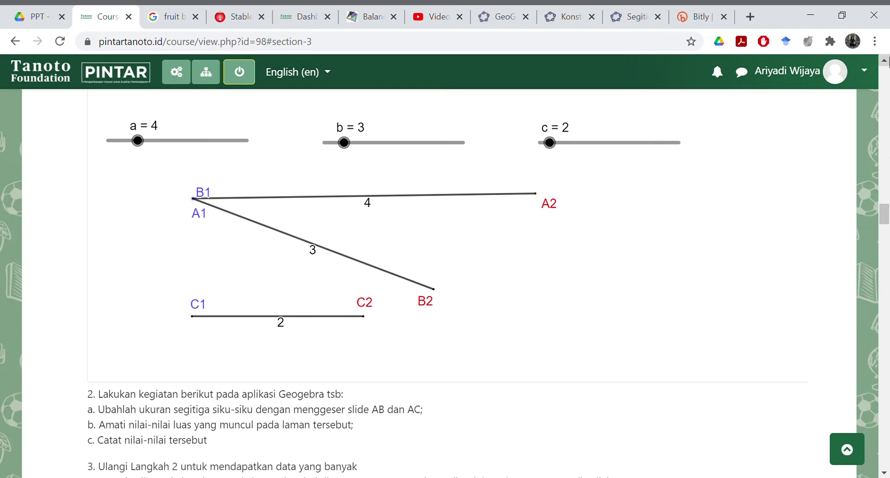
Step: Move segment C so that C1 meets A2 at about (2.21, 7.59)
click(884, 60)
click(884, 60)
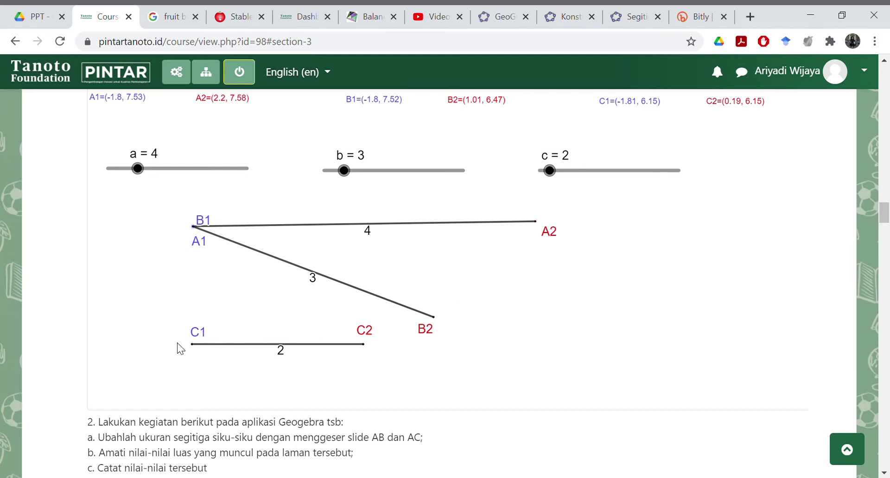
drag(204, 344, 543, 227)
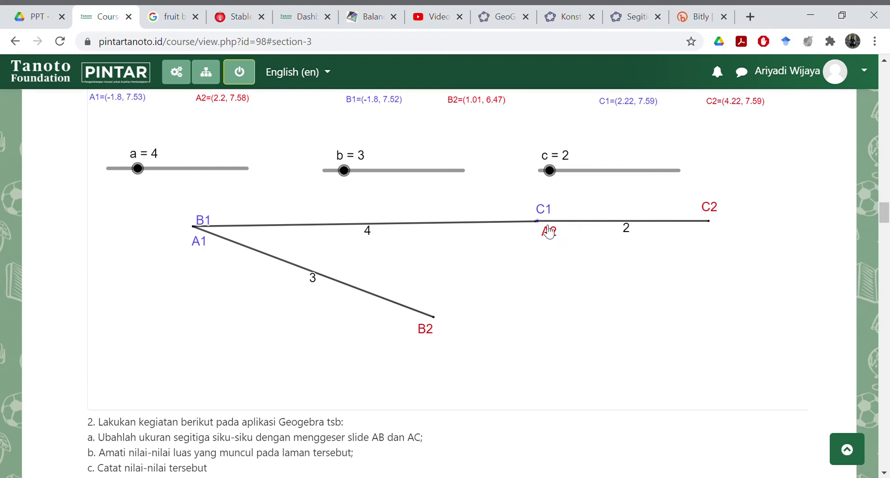
drag(543, 224, 542, 228)
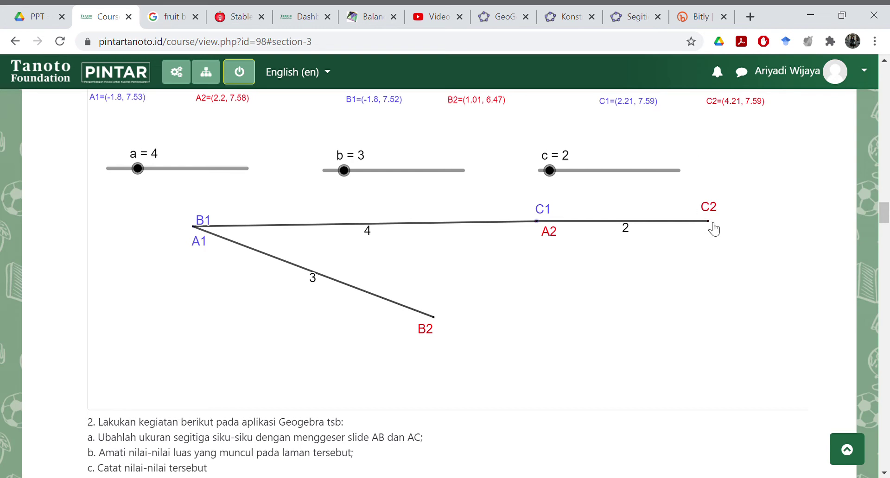
Step: Rotate segments B and C until endpoints B2 and C2 meet at about (0.86, 6.11), closing the triangle
drag(713, 224, 431, 346)
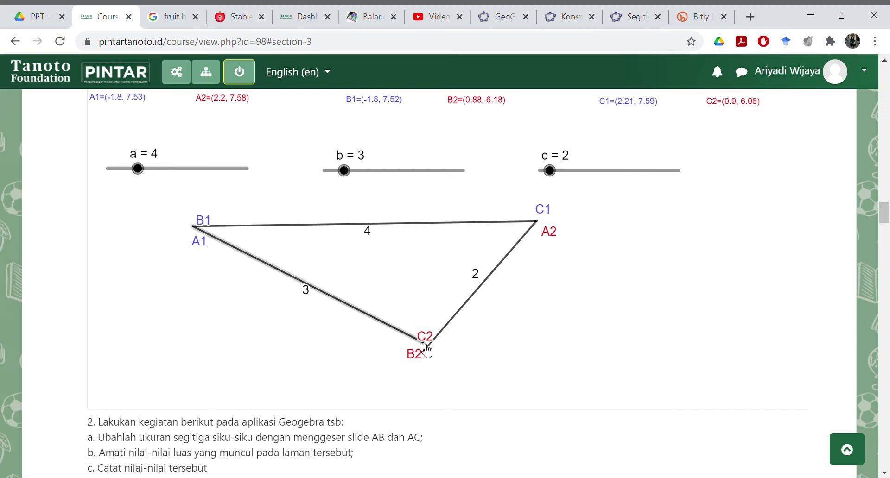
mouse_move(424, 350)
mouse_down()
mouse_move(436, 352)
mouse_move(438, 334)
mouse_move(436, 358)
mouse_up()
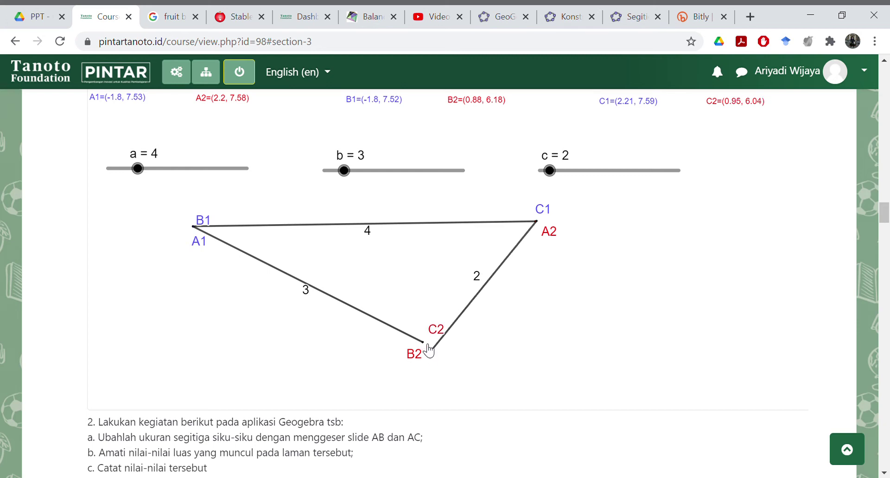
drag(429, 350, 427, 355)
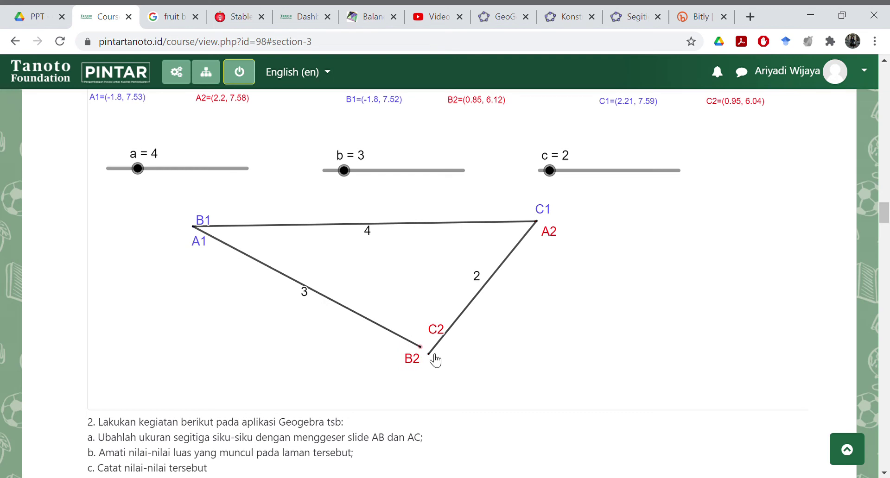
drag(429, 355, 426, 349)
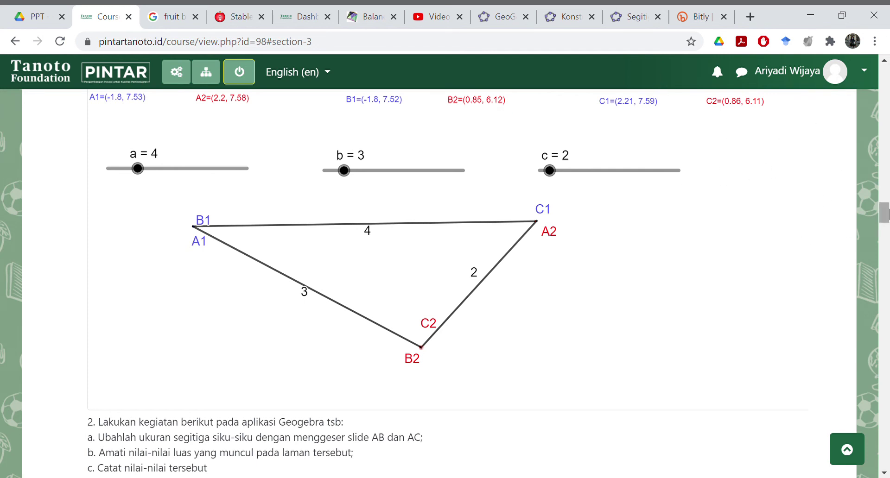
Step: Set b to 5, temporarily shortening it to 4 to swing B2 upward into the visible drawing area
click(886, 65)
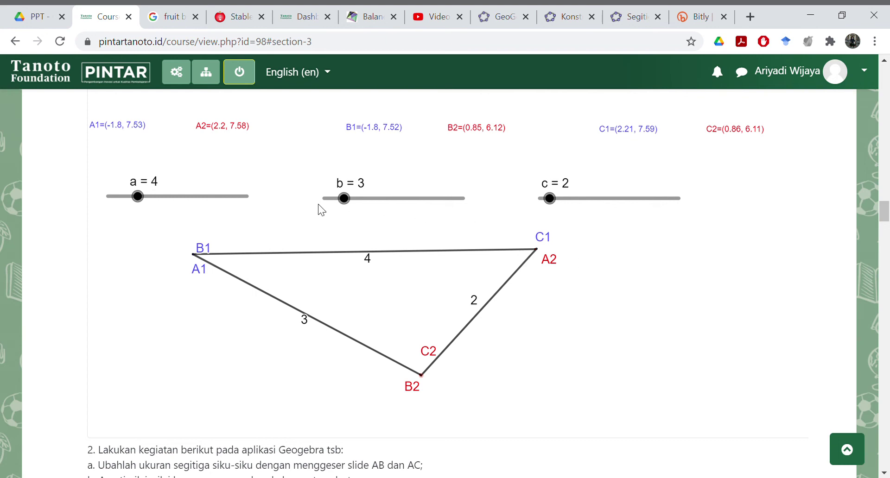
drag(343, 199, 364, 200)
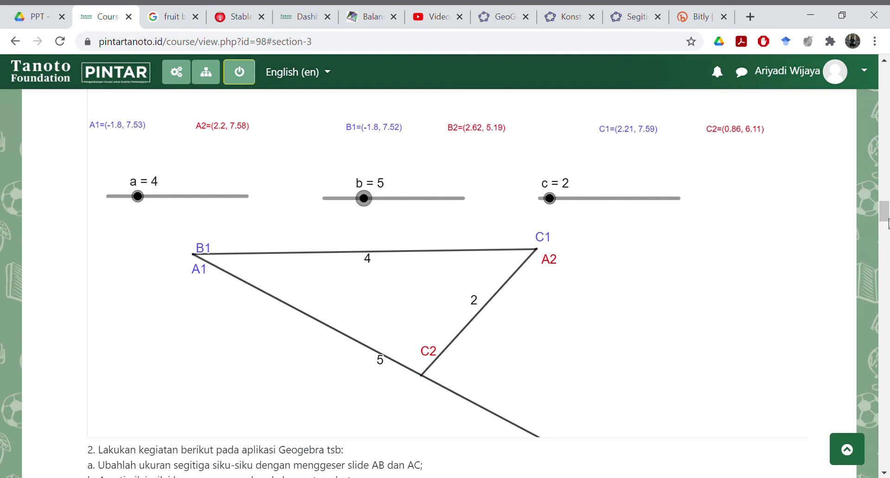
mouse_move(886, 214)
mouse_down()
mouse_move(886, 185)
mouse_move(887, 213)
mouse_up()
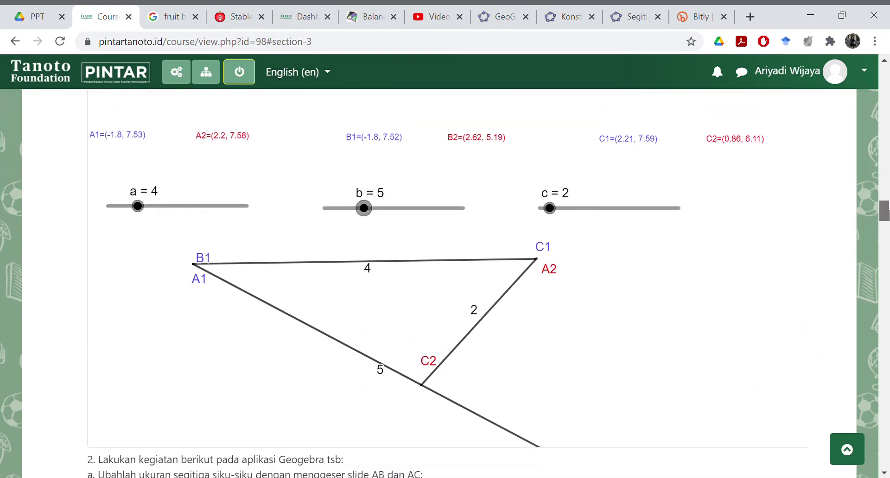
drag(375, 210, 360, 211)
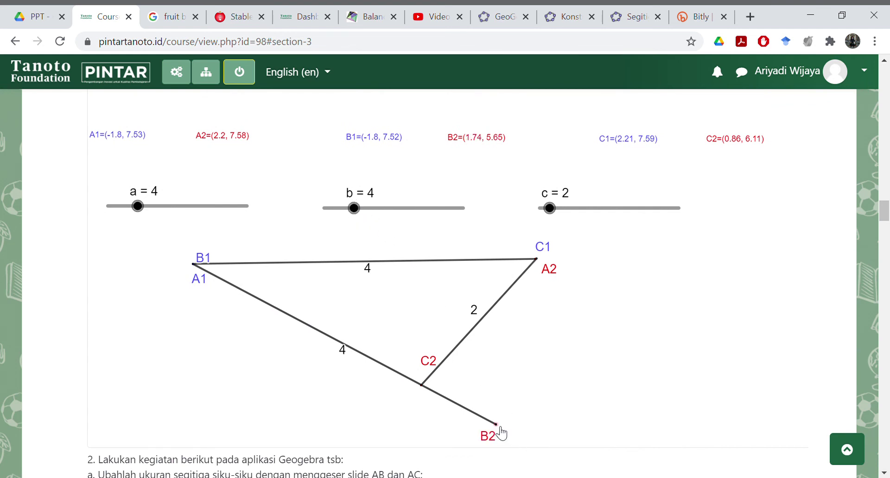
drag(502, 430, 523, 387)
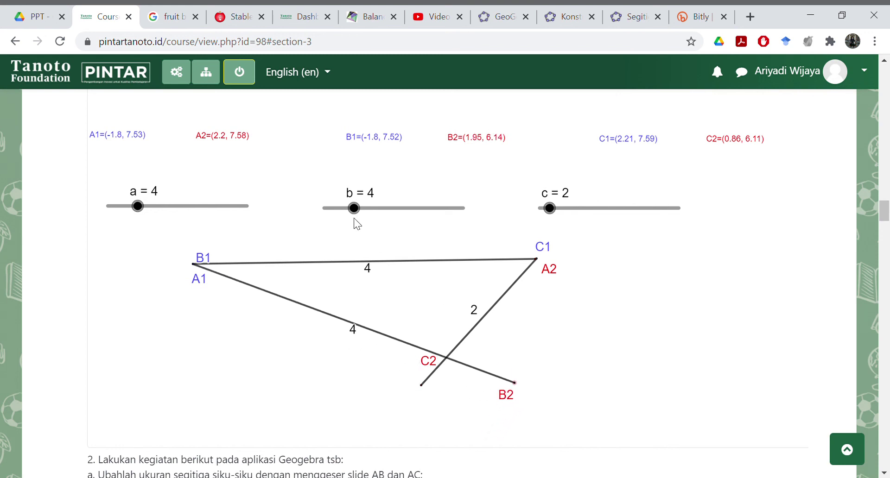
drag(356, 209, 366, 209)
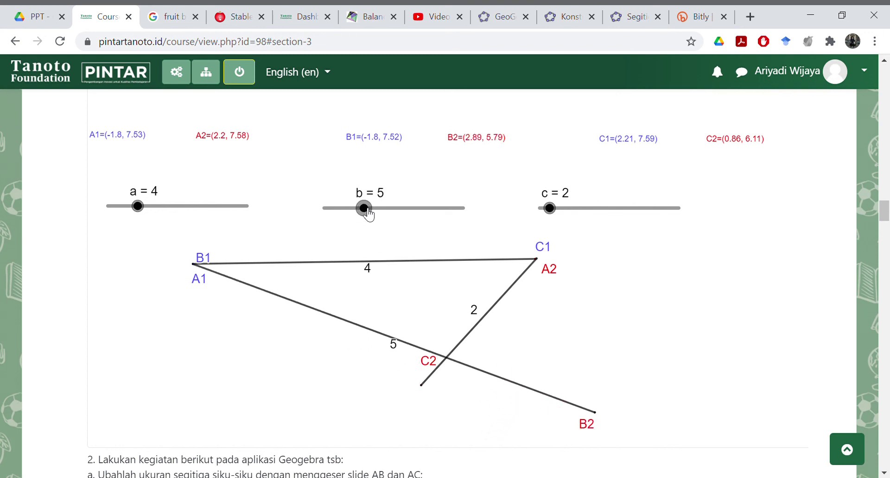
Step: Rotate segment C about C1 and adjust B2 so that C2 and B2 meet near (2.9, 5.7)
drag(423, 391, 602, 407)
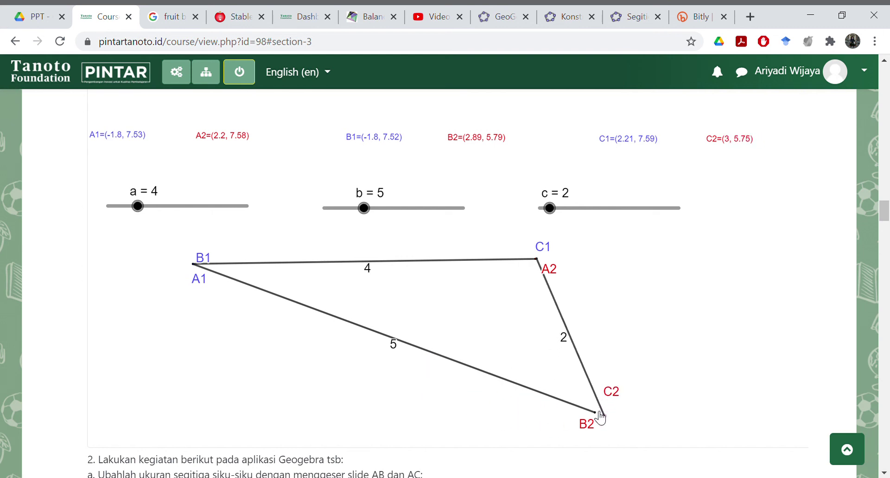
double_click(595, 415)
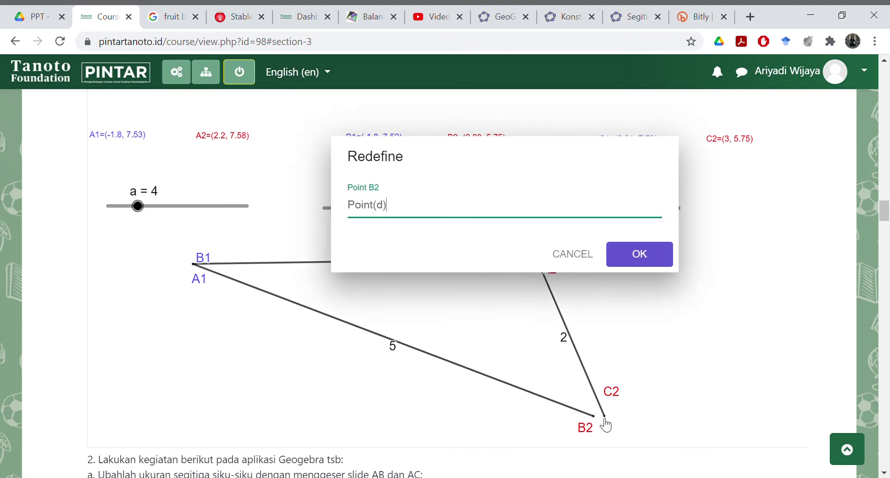
click(579, 263)
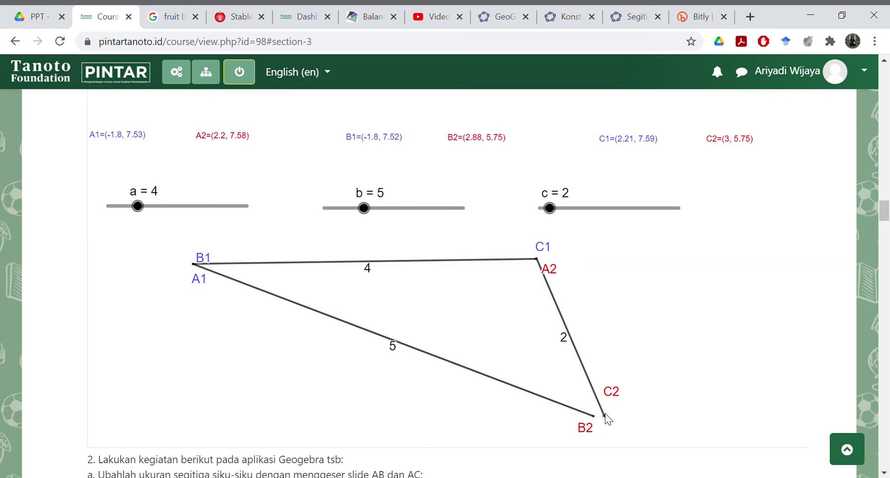
drag(604, 414, 598, 417)
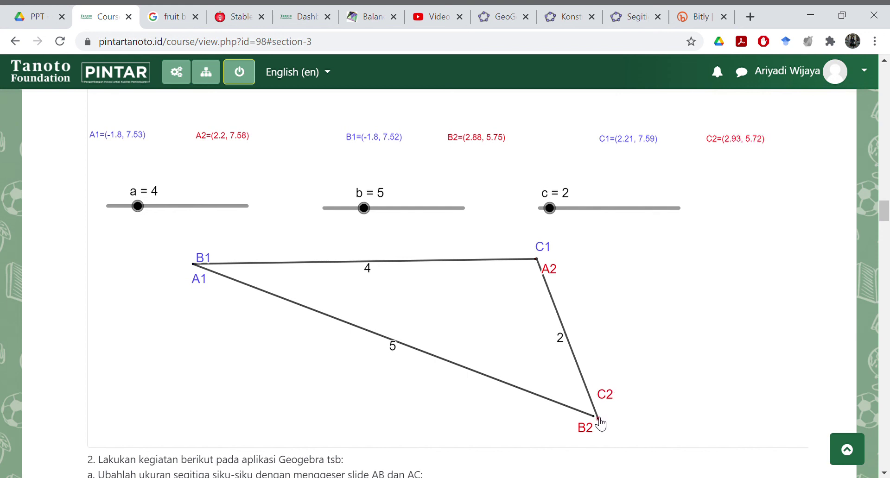